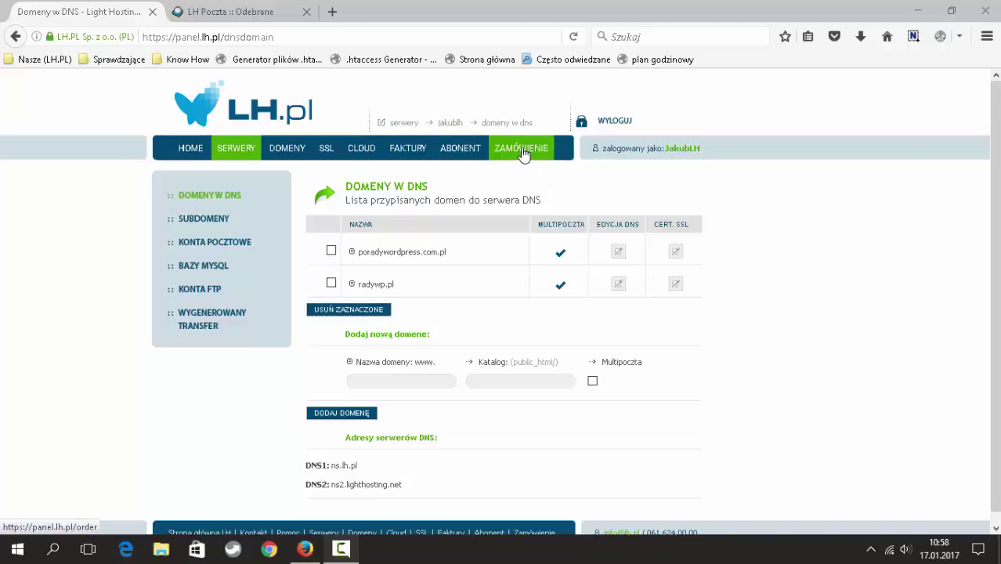
Open LH.pl's SSL certificates offer in a new tab, showing Veri, Trust and Premium SSL at 0, 299 and 499 zł
middle_click(523, 154)
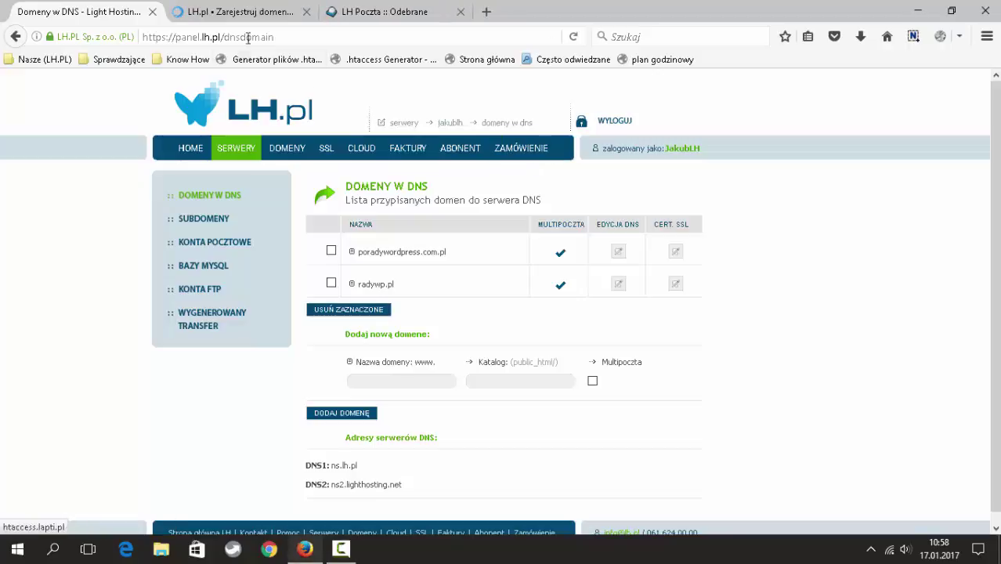
click(241, 13)
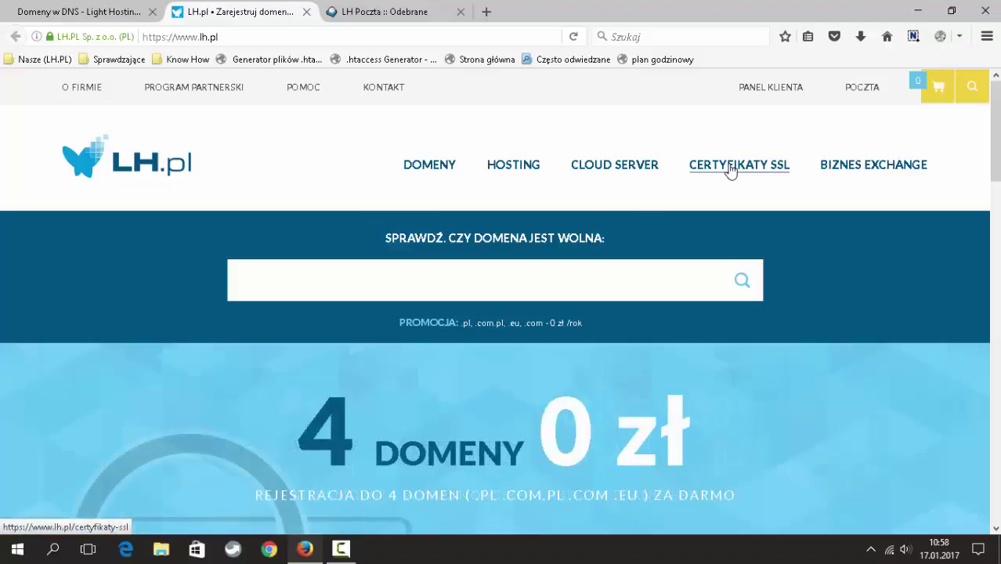
click(730, 170)
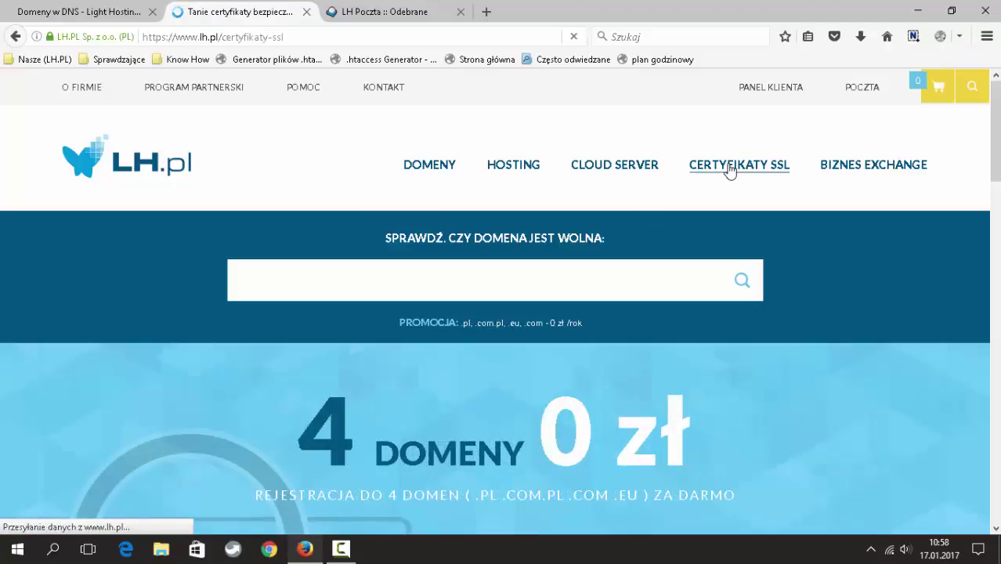
scroll(331, 253, down, 5)
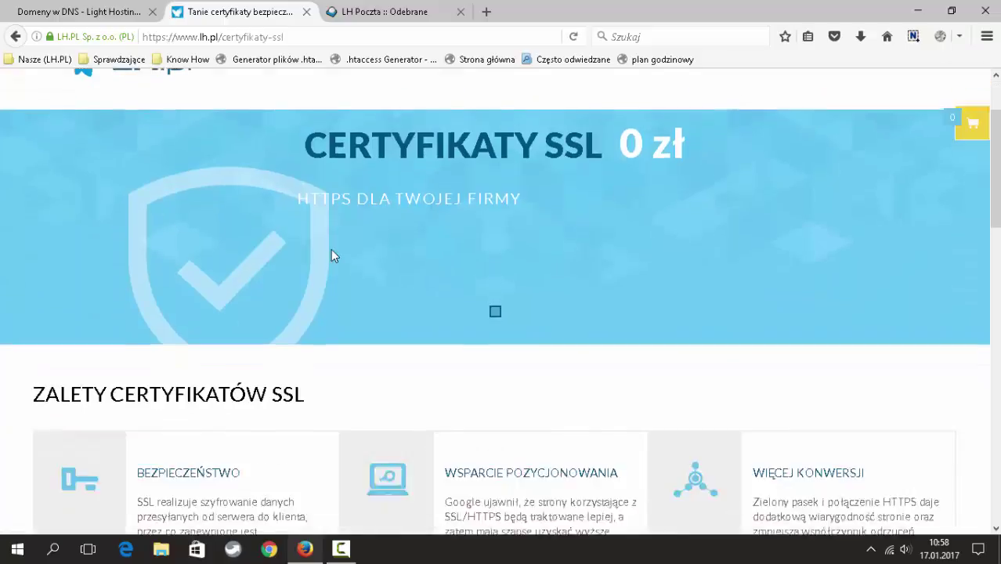
scroll(332, 255, down, 3)
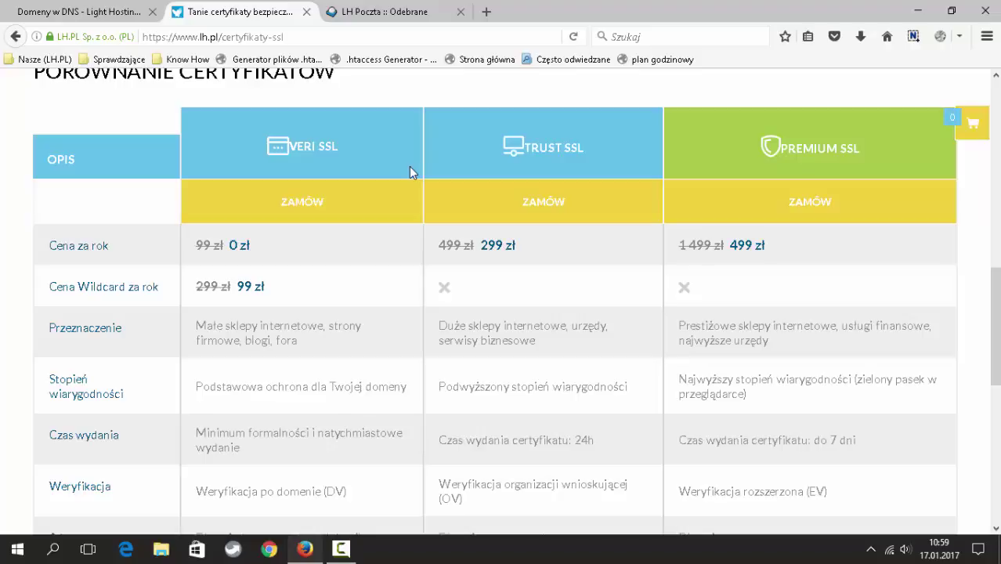
Start a VERI SSL order and set the domain to poradywordpress.com.pl from the 'porady' suggestion
click(301, 204)
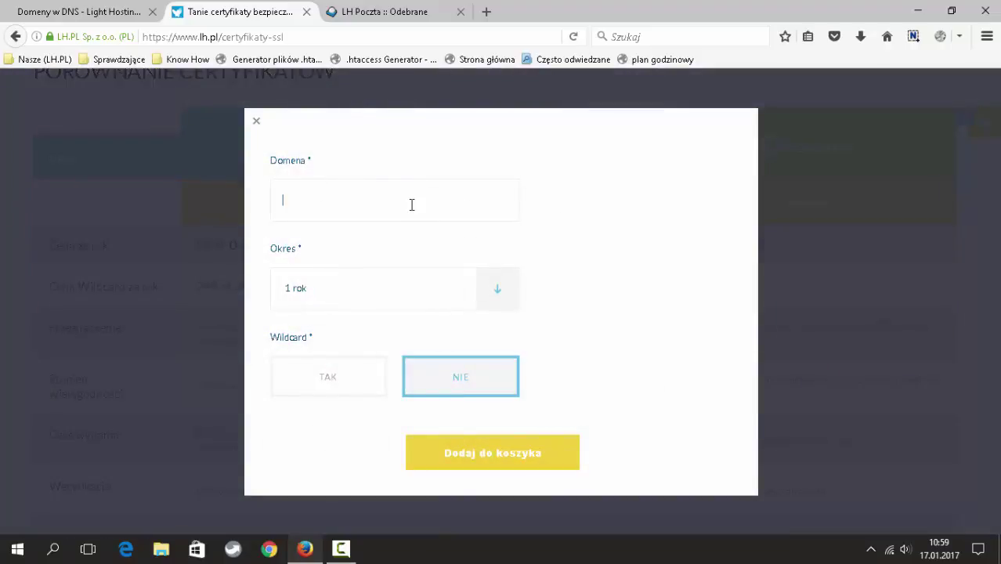
click(411, 204)
text(porady)
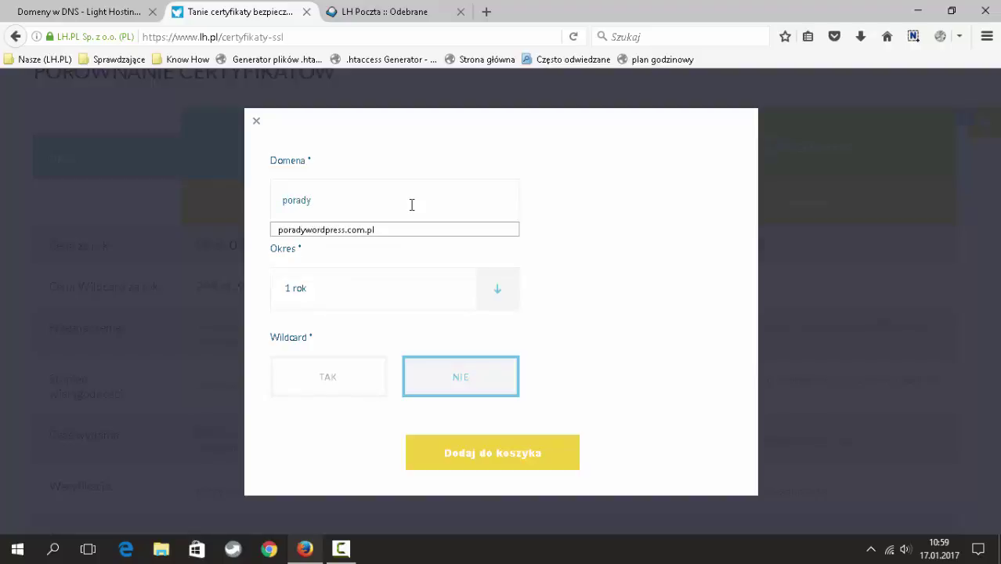
click(383, 231)
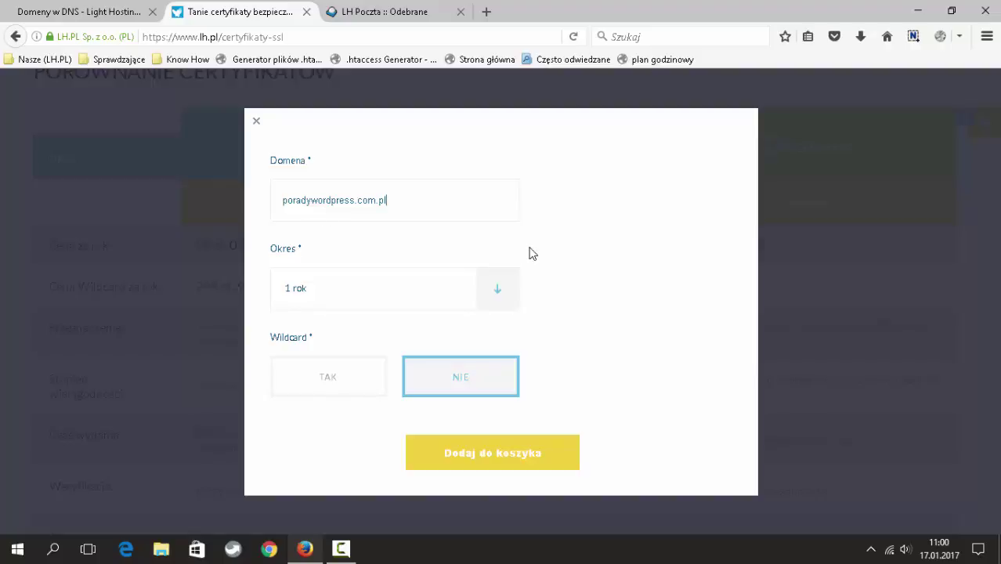
Add the VERI SSL certificate to the cart and review the 0.00 zł gross total
click(516, 461)
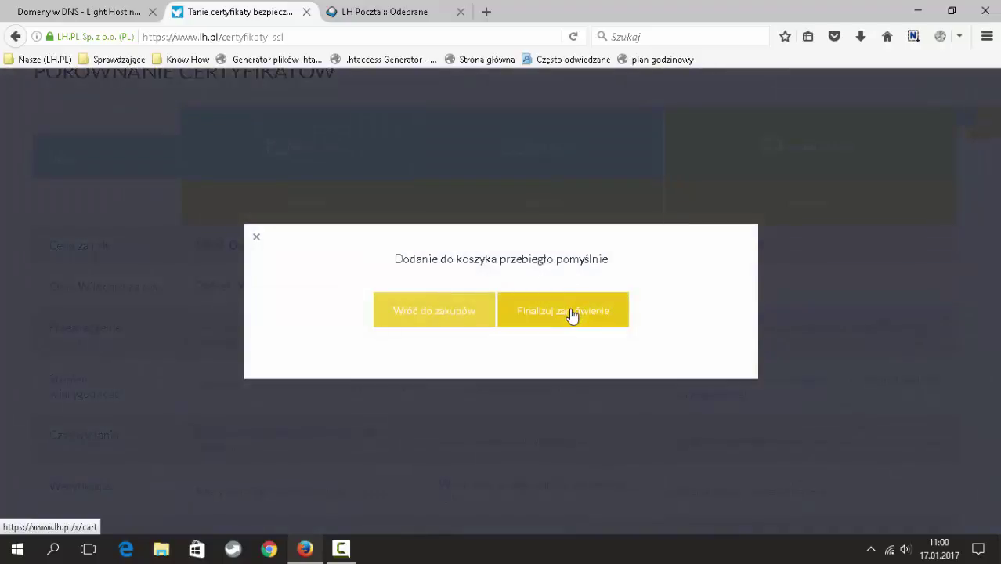
click(571, 312)
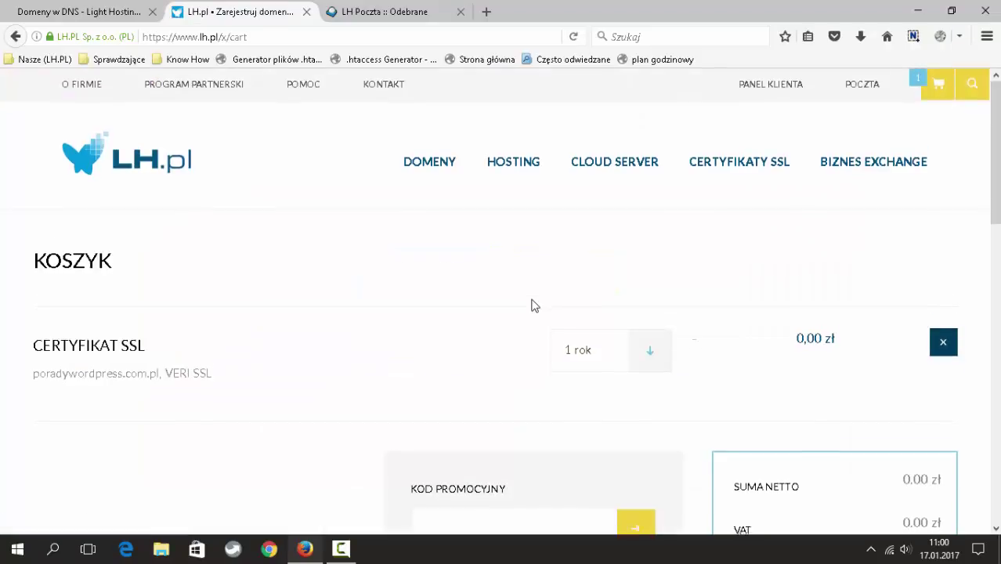
scroll(530, 305, down, 2)
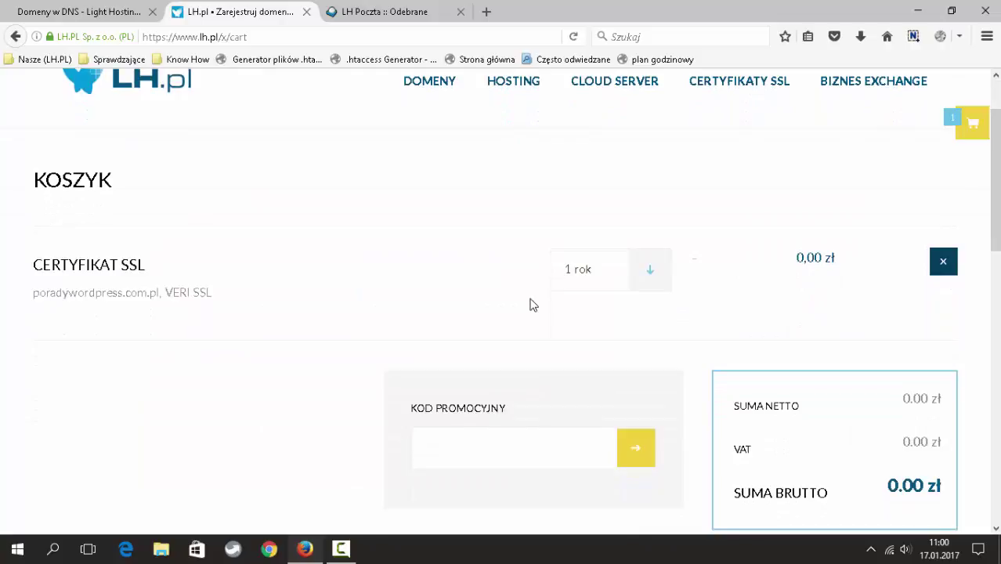
scroll(530, 306, down, 5)
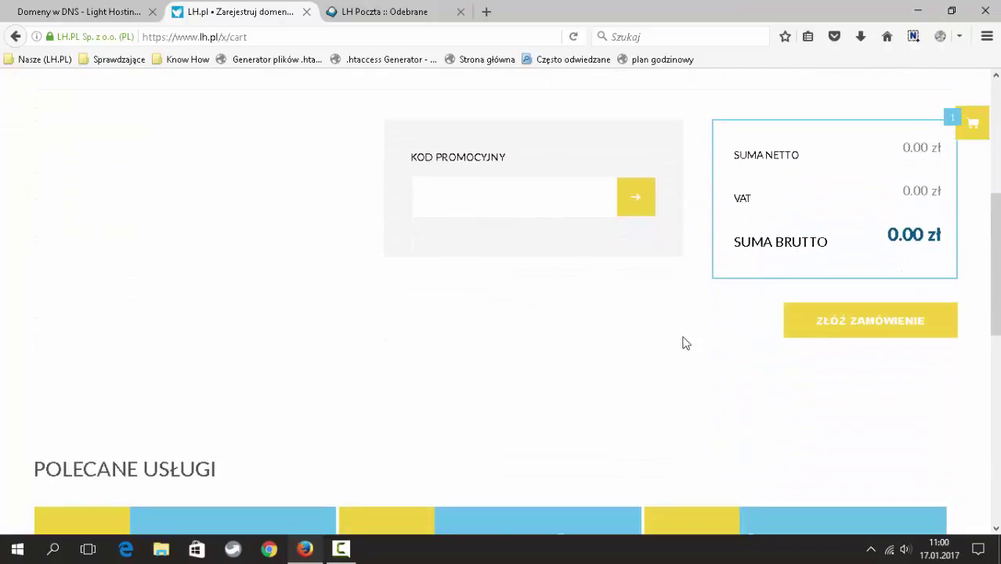
Place the order, tick the personal data processing consent and continue to the order summary
click(861, 331)
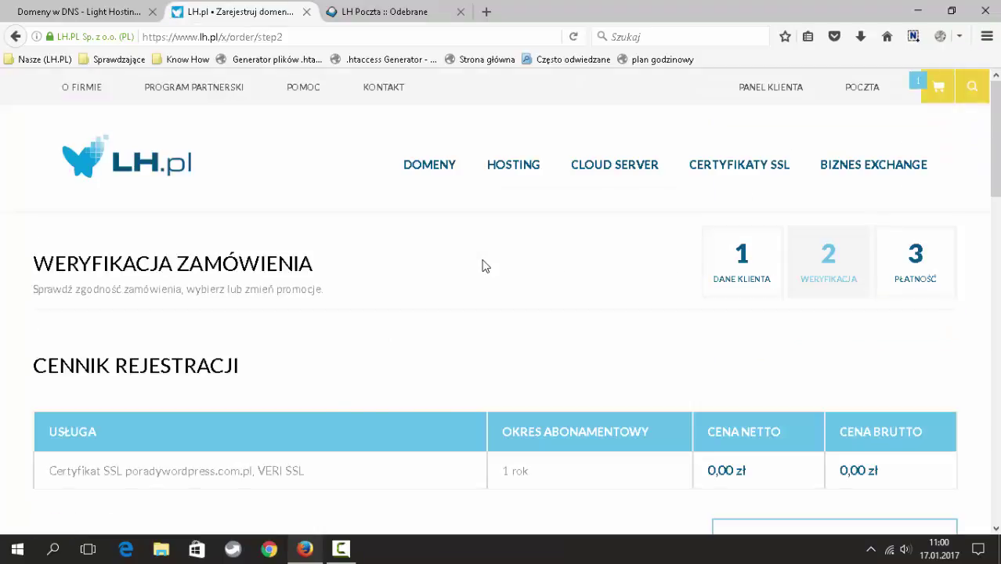
scroll(483, 267, down, 10)
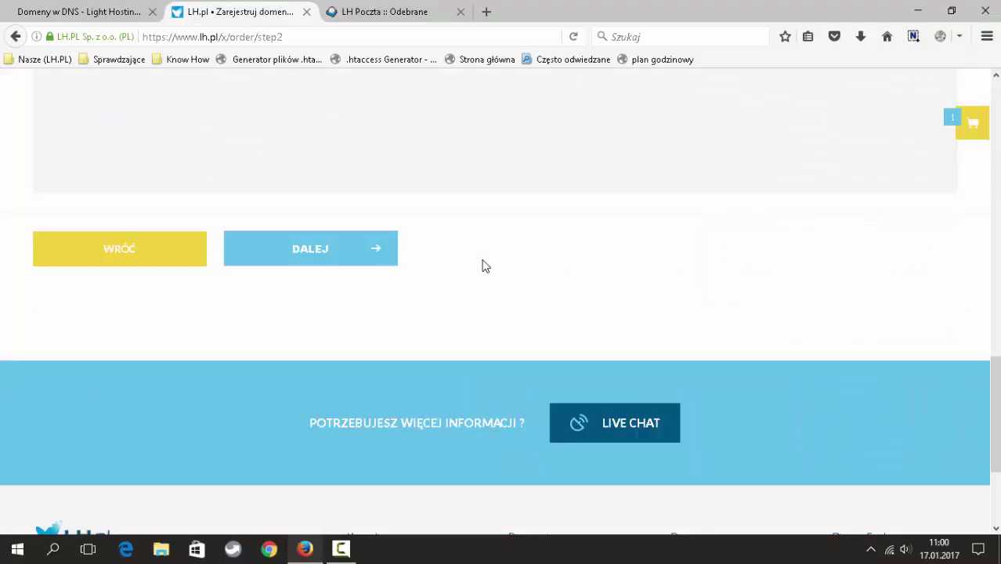
click(315, 259)
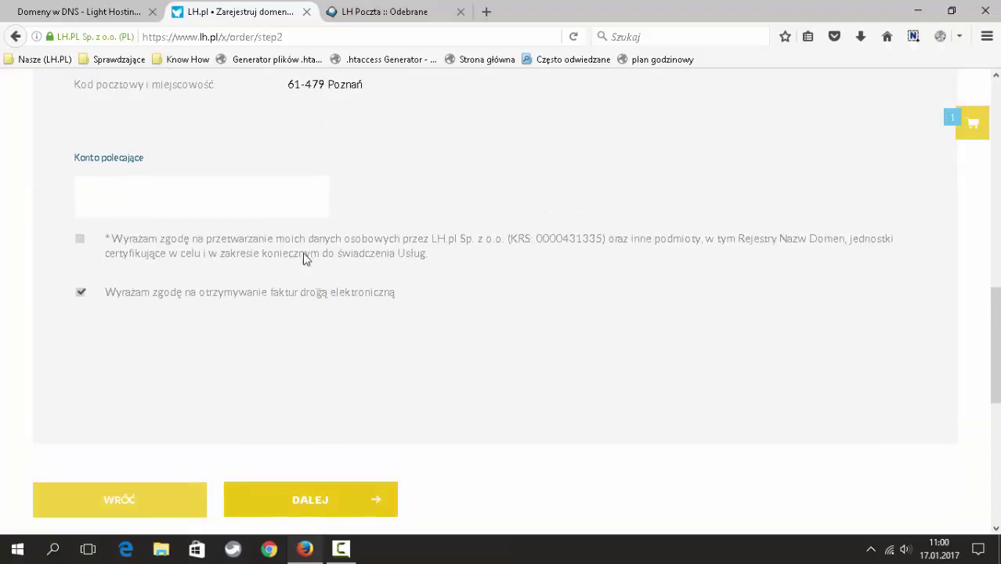
click(81, 239)
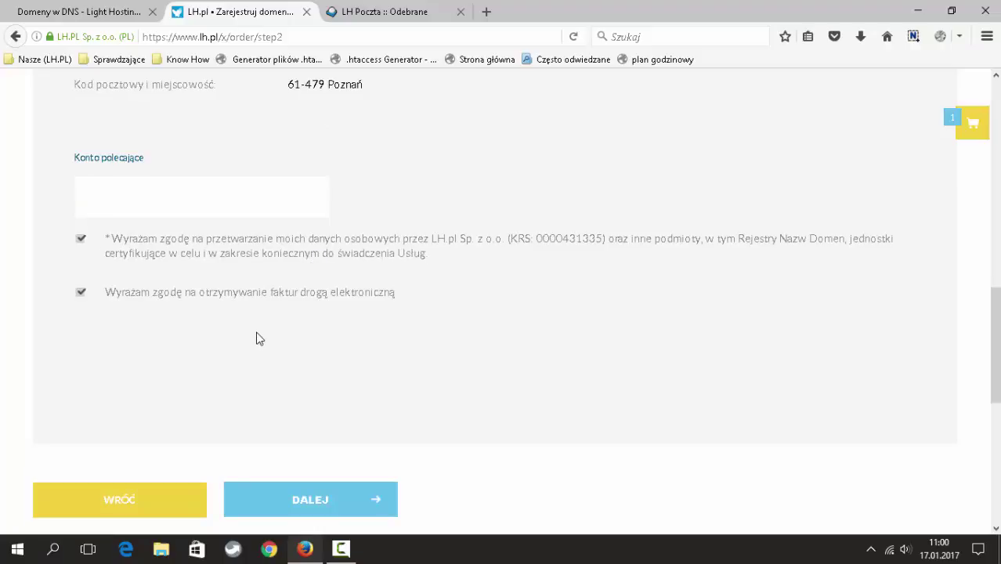
scroll(251, 360, down, 1)
scroll(265, 397, down, 1)
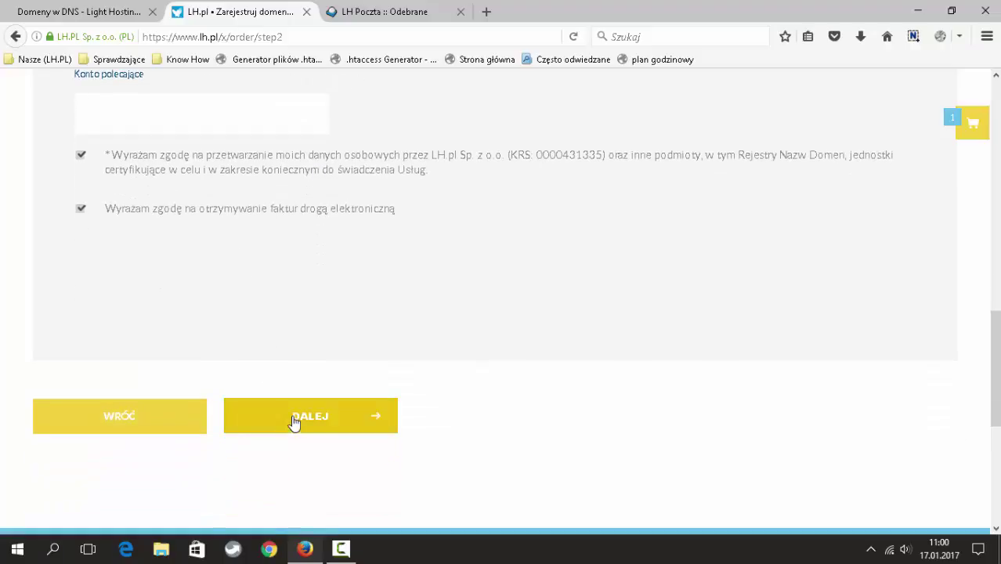
click(293, 419)
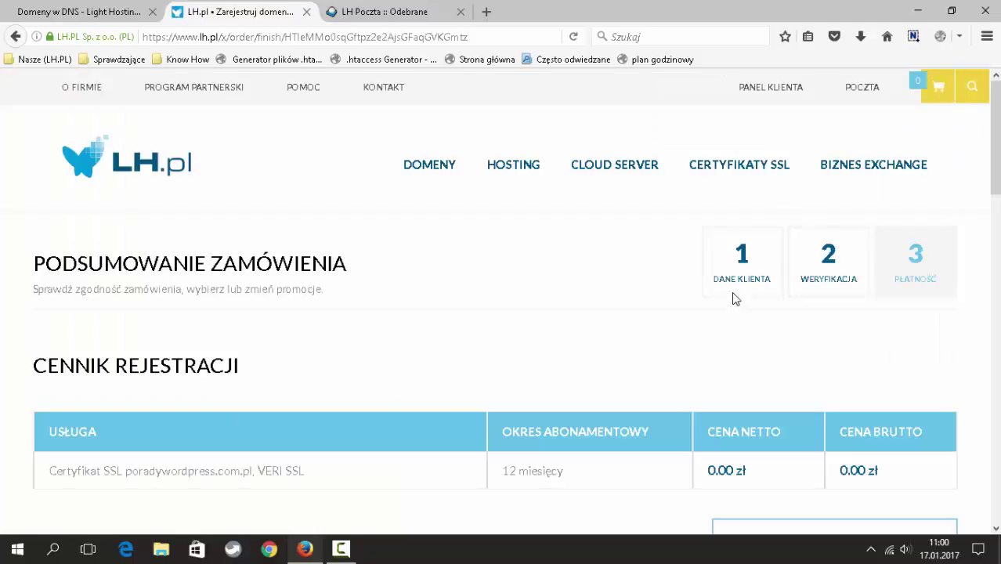
scroll(735, 298, down, 3)
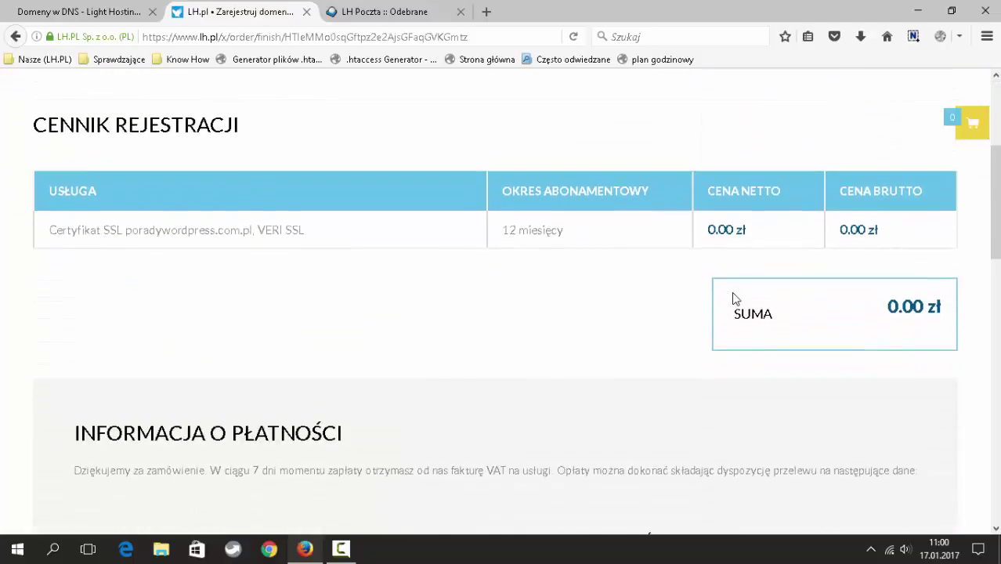
scroll(733, 299, down, 3)
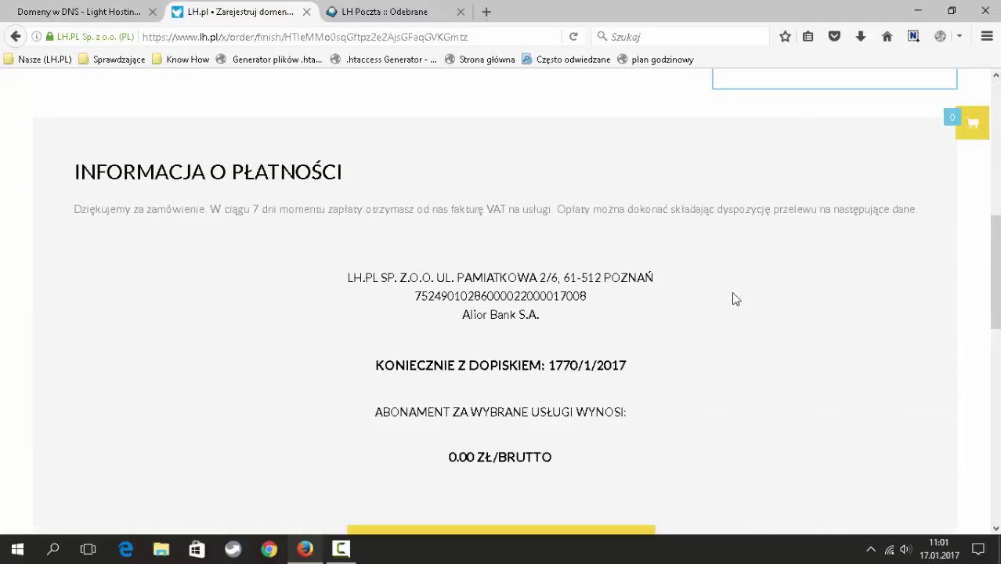
scroll(731, 297, down, 2)
scroll(734, 295, up, 7)
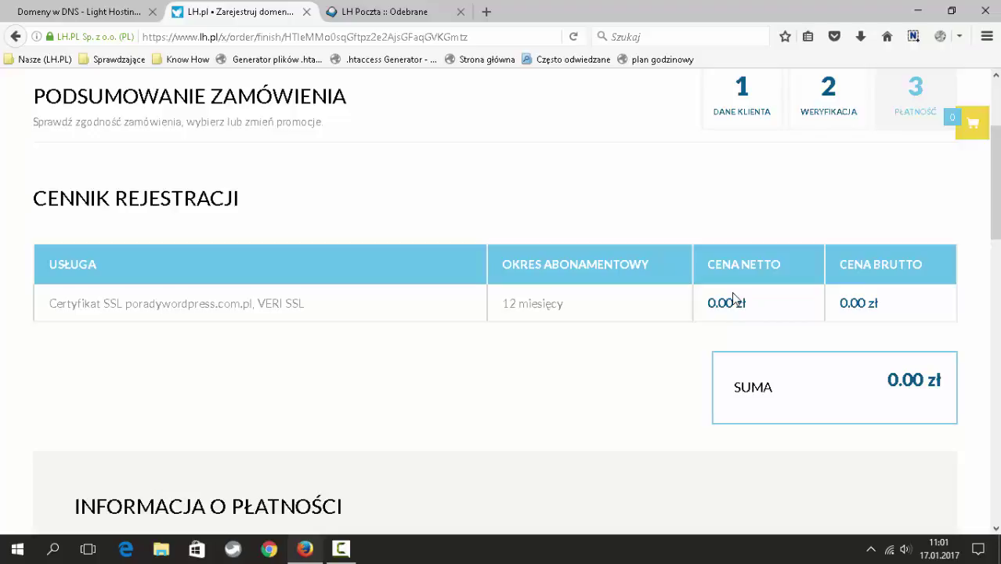
Open the client panel's SMS activation page at panel.lh.pl/sms in a new tab
click(488, 13)
text(pa)
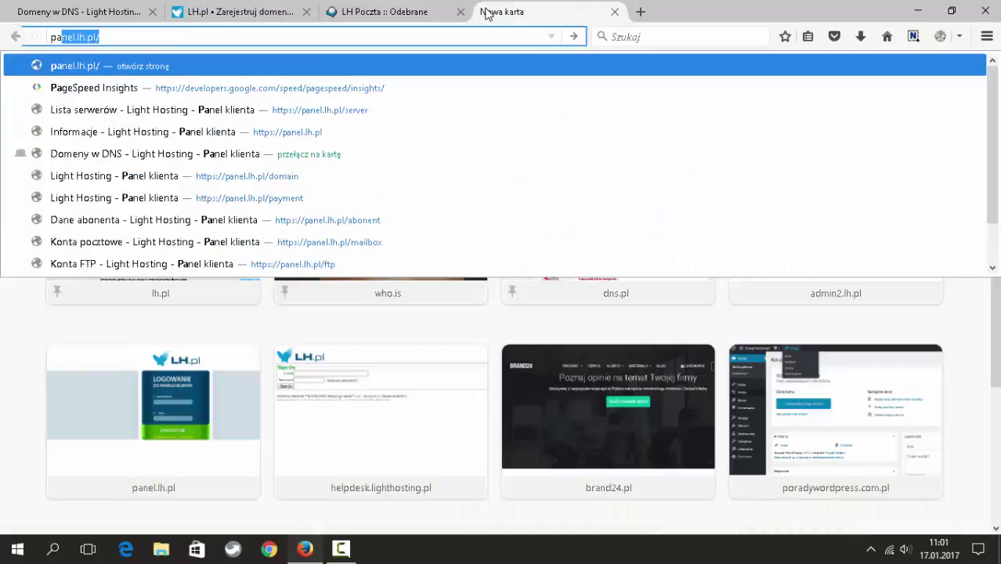
text(nel.lh)
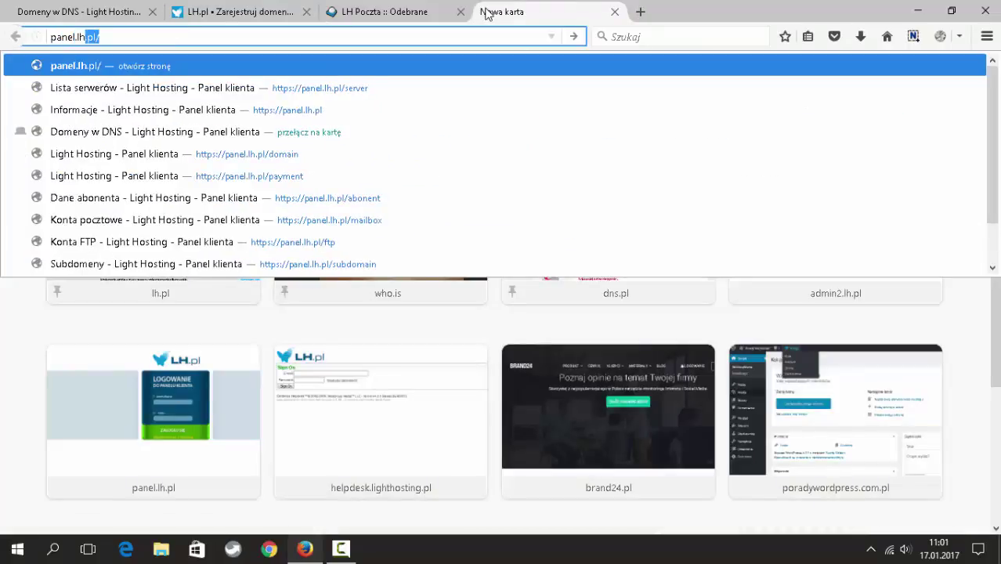
text(.pl)
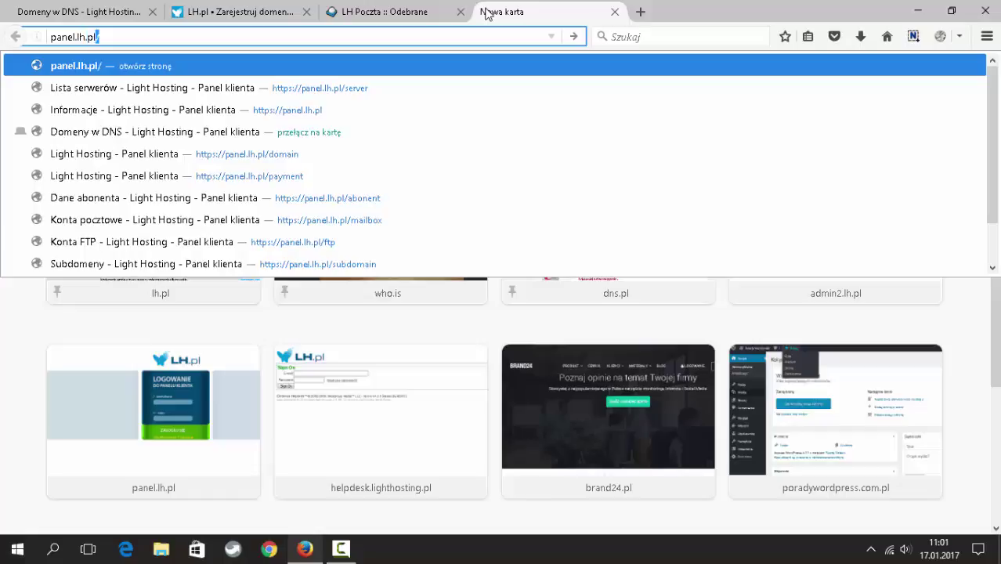
key(BackSpace)
text(/sms)
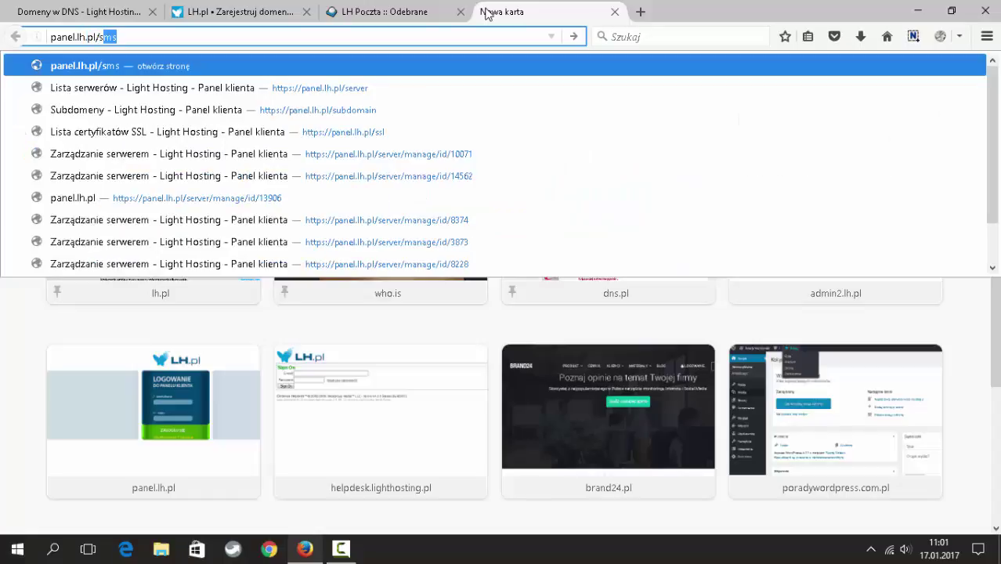
key(Return)
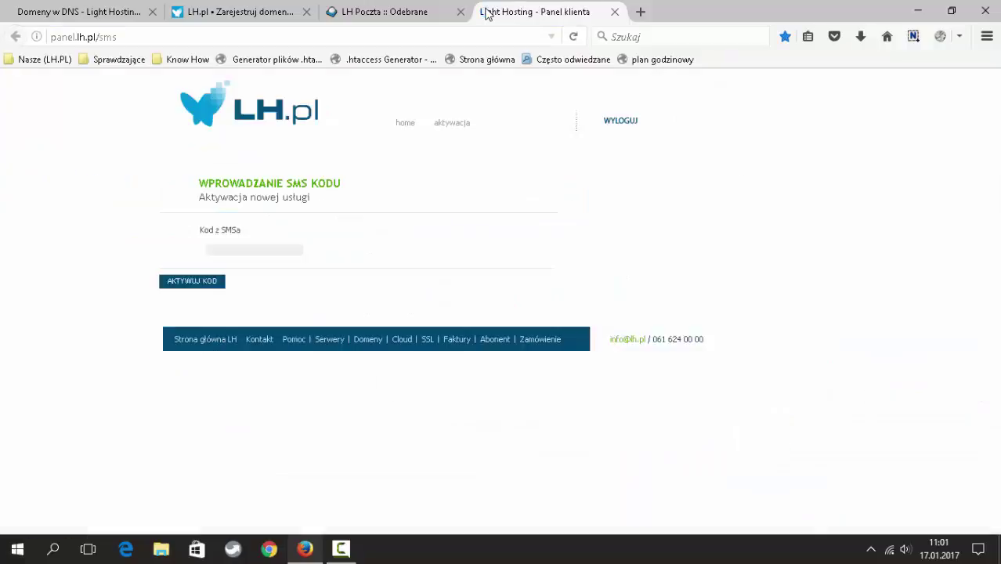
Enter the SMS activation code and submit it to activate the SSL service
click(258, 248)
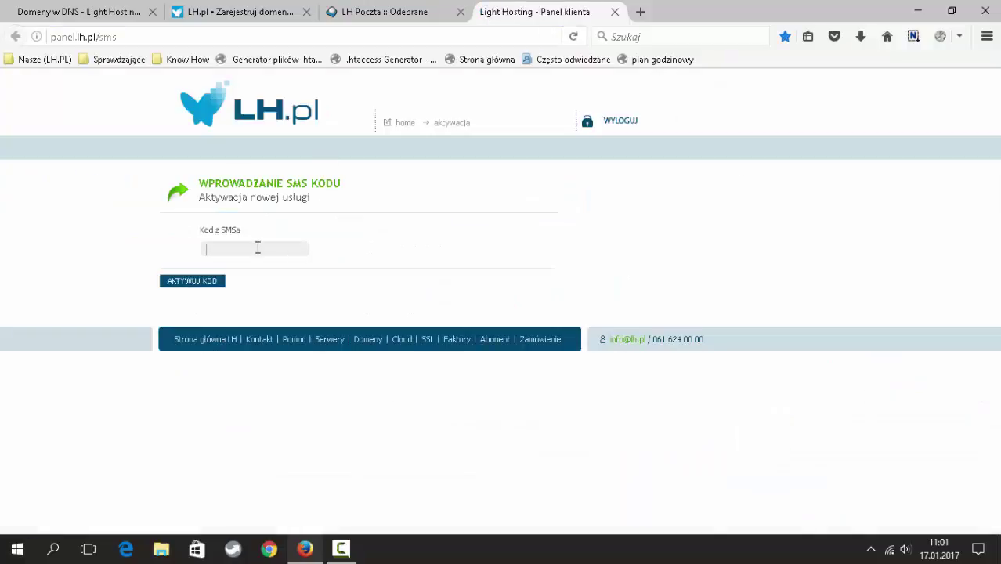
click(209, 283)
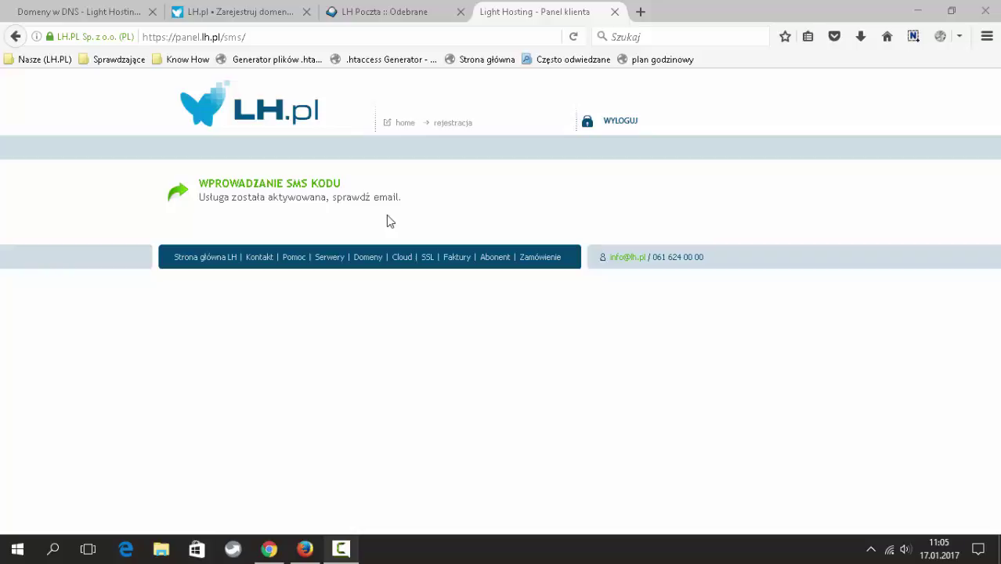
click(280, 552)
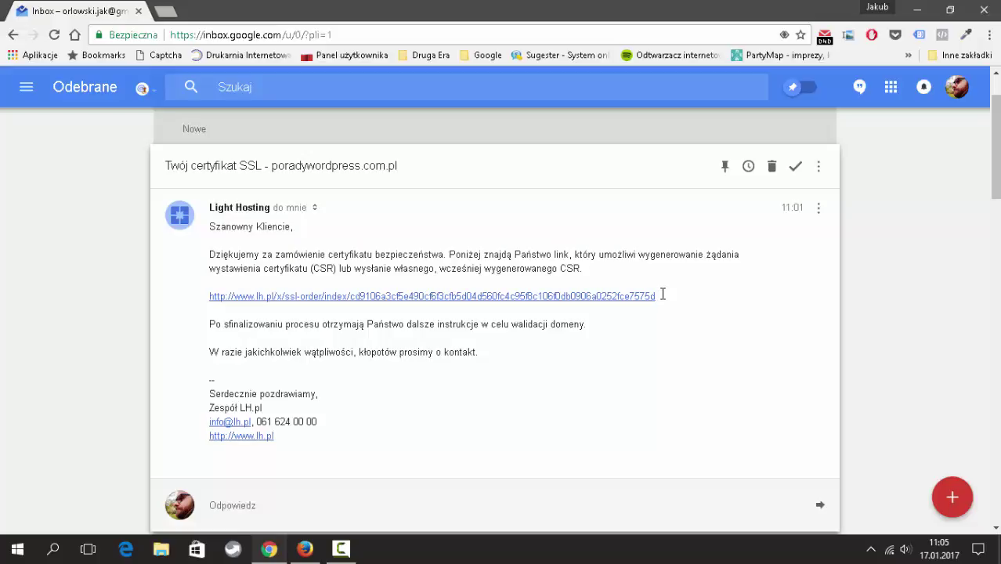
Copy the CSR order link from the SSL e-mail and paste it into a new Firefox tab
drag(665, 299, 212, 292)
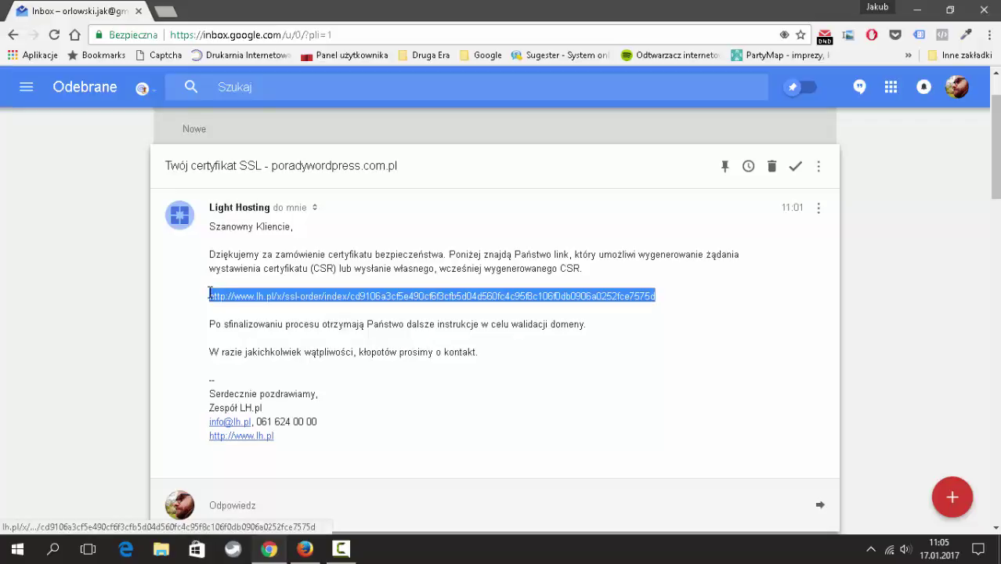
right_click(237, 299)
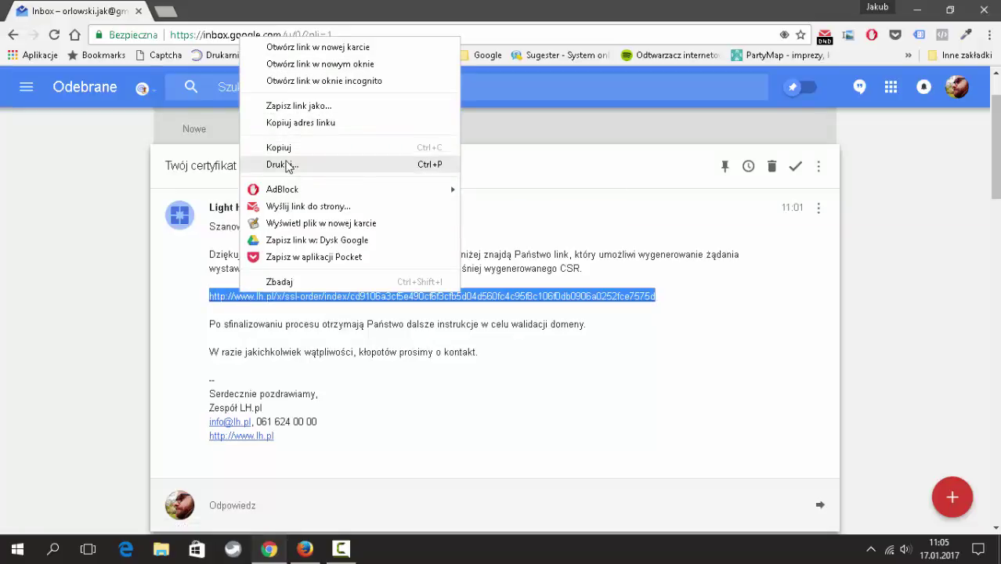
click(286, 148)
click(305, 549)
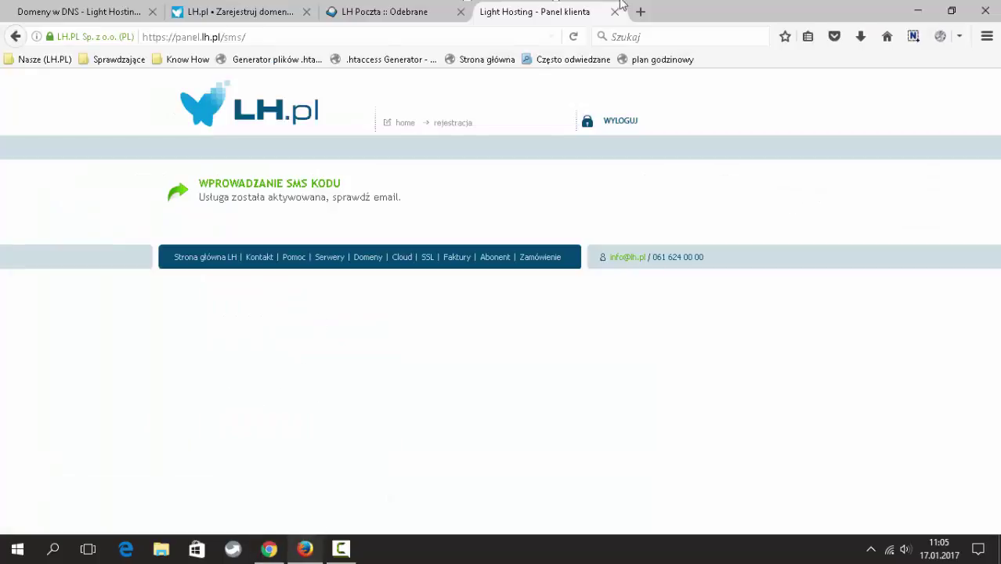
click(650, 12)
right_click(383, 37)
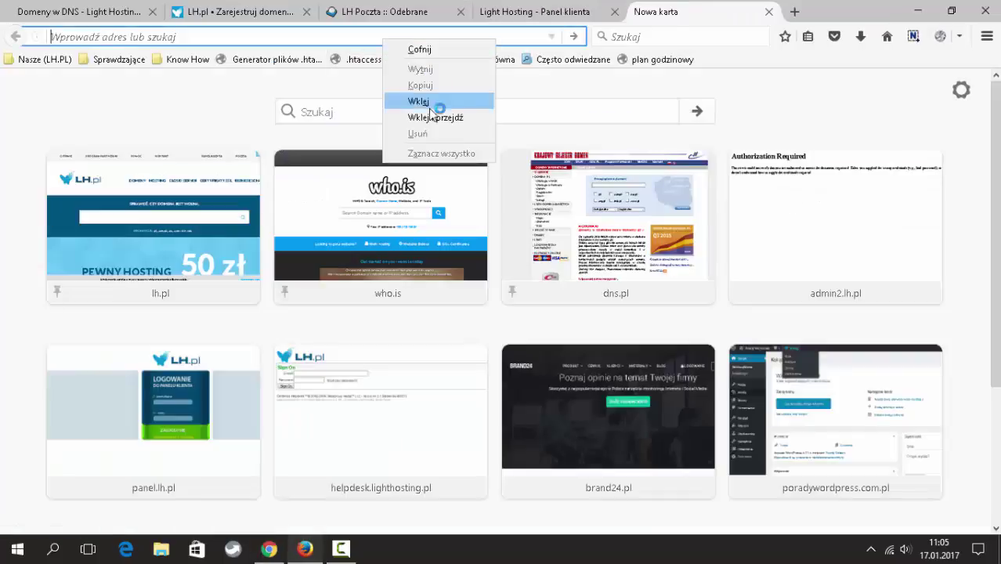
Load the CSR form for poradywordpress.com.pl and state no CSR is held (NIE POSIADAM)
click(435, 114)
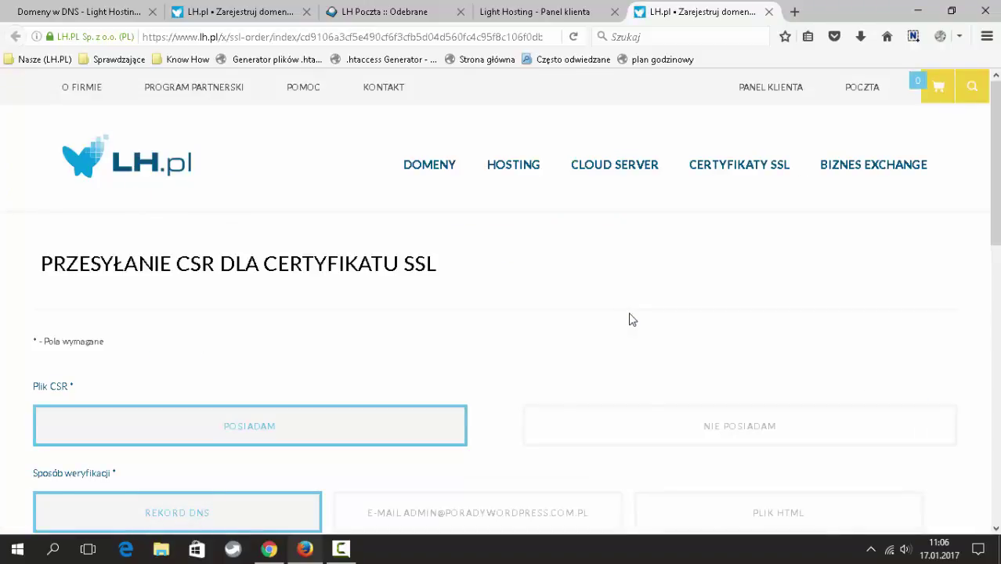
scroll(581, 279, down, 2)
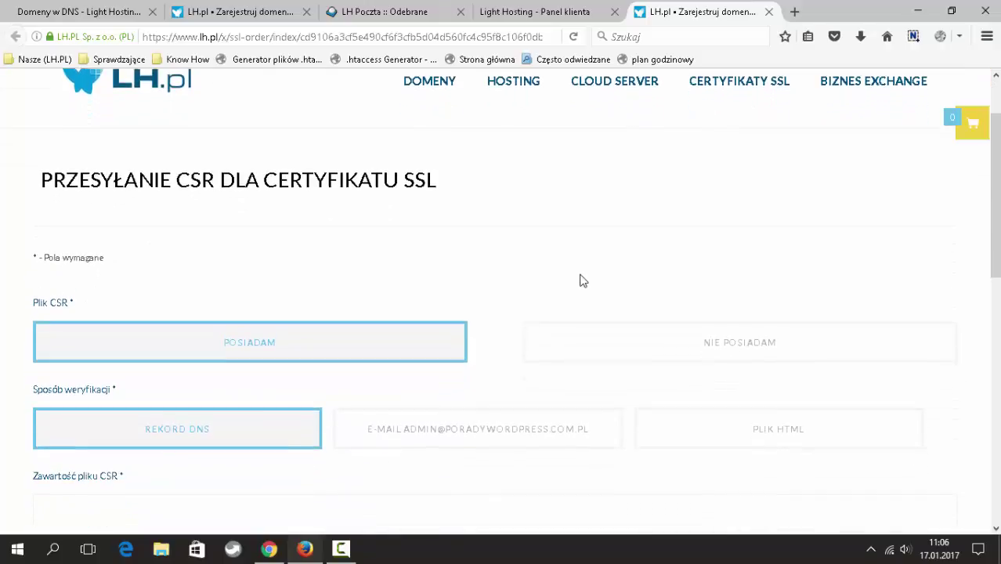
scroll(582, 280, down, 2)
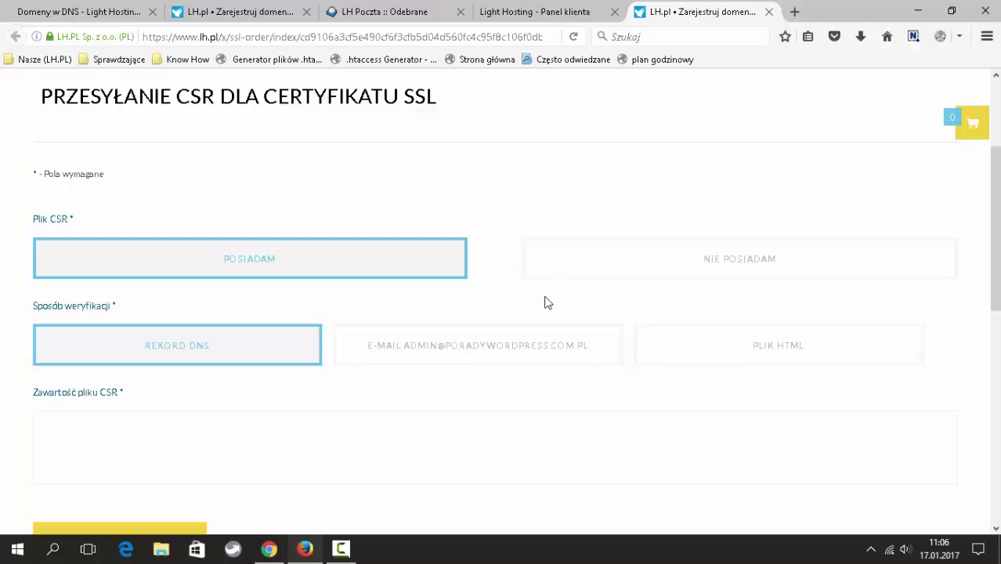
click(672, 262)
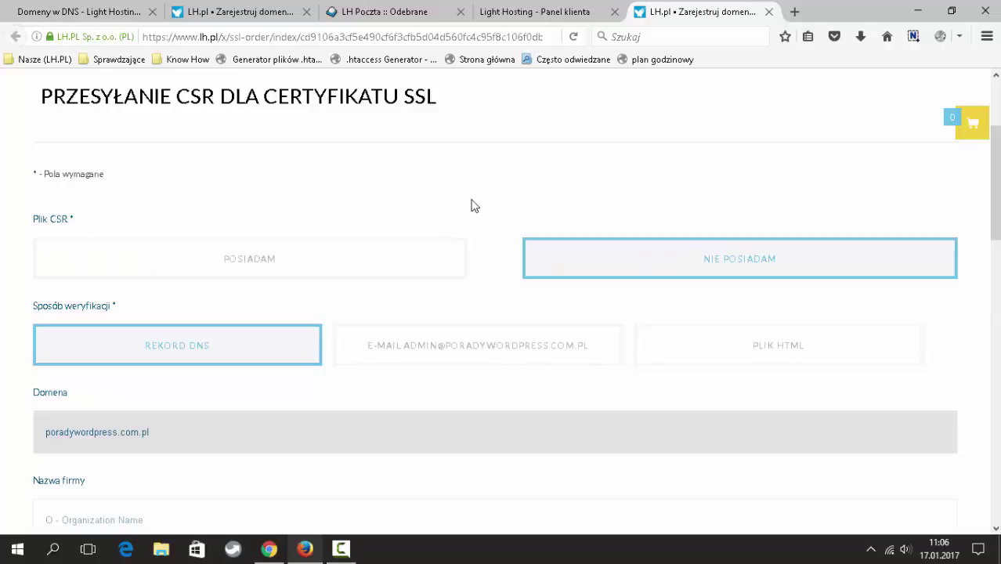
scroll(472, 204, down, 5)
scroll(438, 210, up, 1)
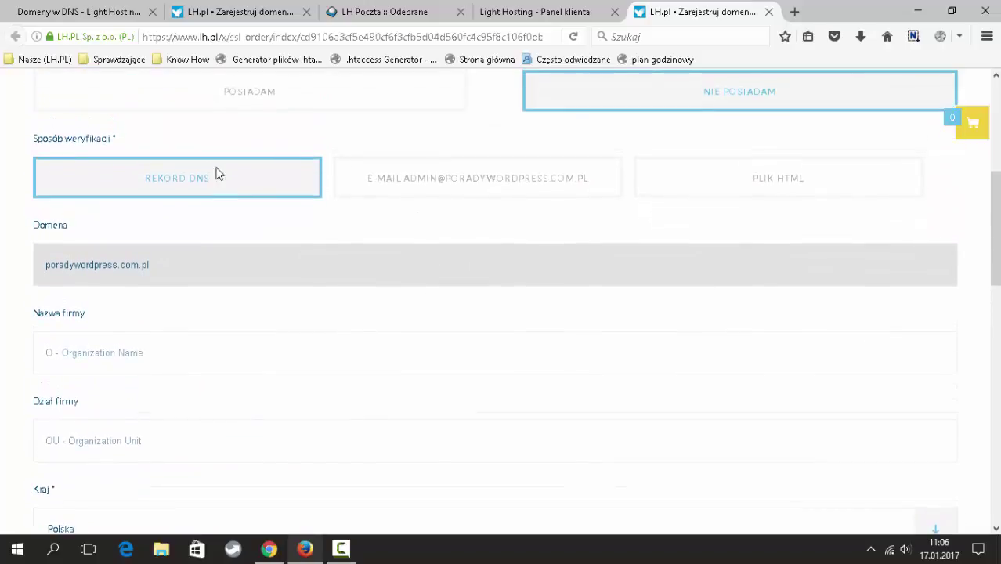
Choose E-MAIL ADMIN domain verification and submit the form with WYŚLIJ
click(462, 190)
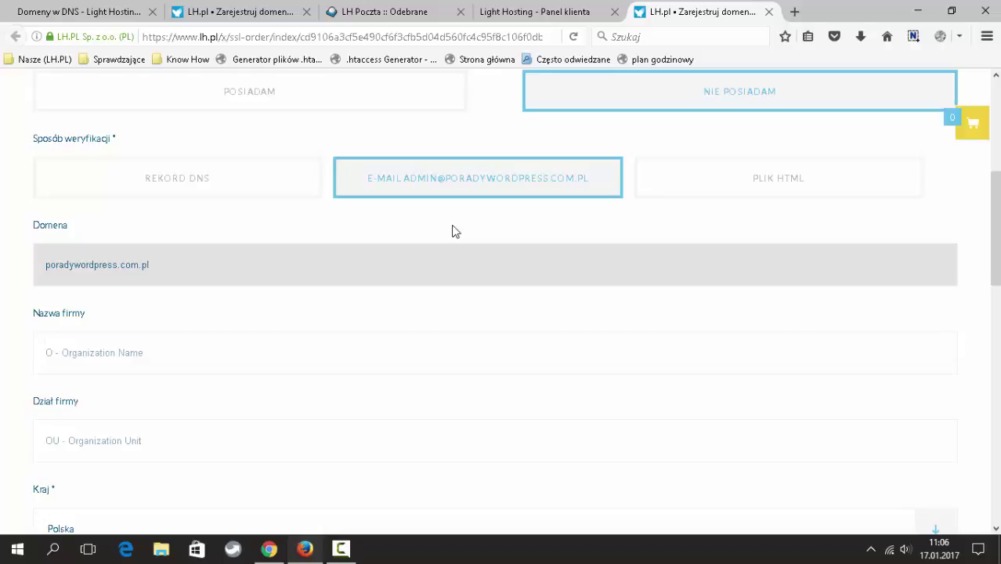
scroll(452, 230, down, 2)
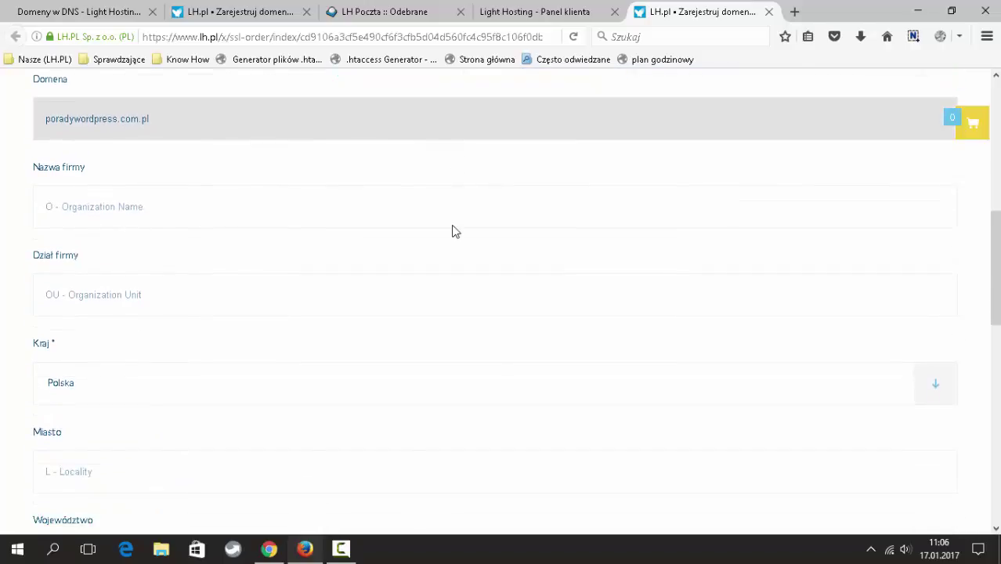
scroll(109, 171, up, 1)
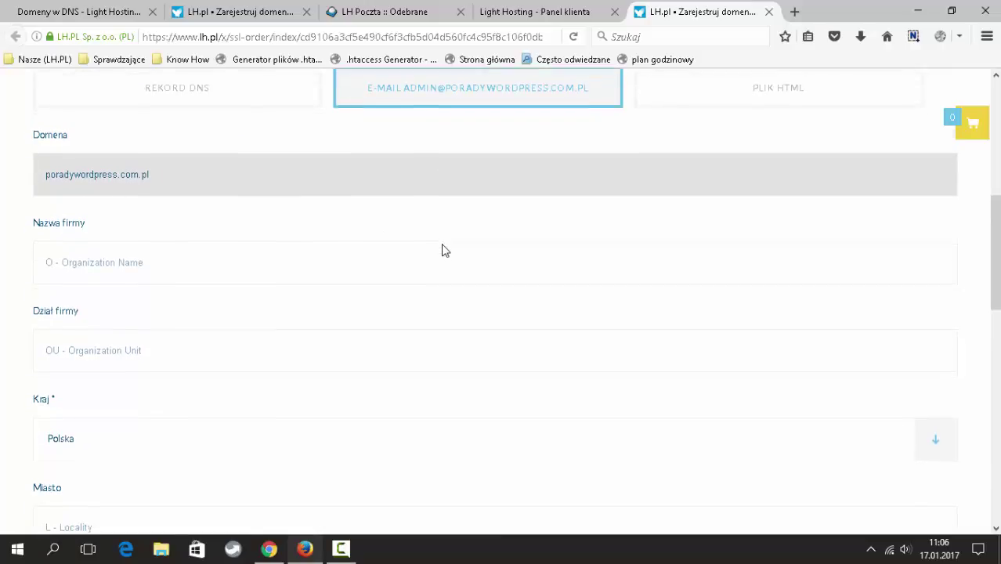
scroll(205, 188, down, 2)
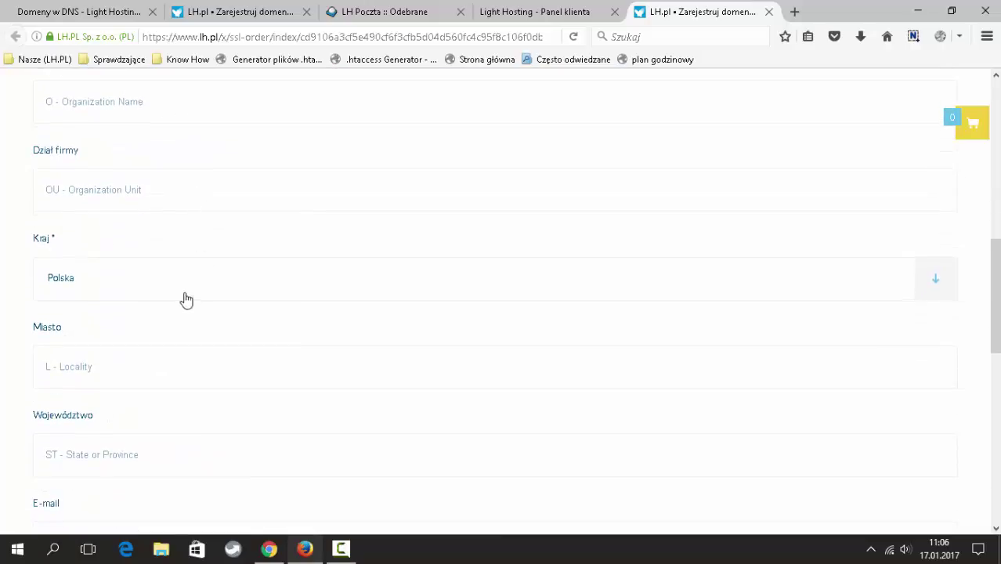
scroll(186, 301, down, 1)
scroll(254, 270, down, 1)
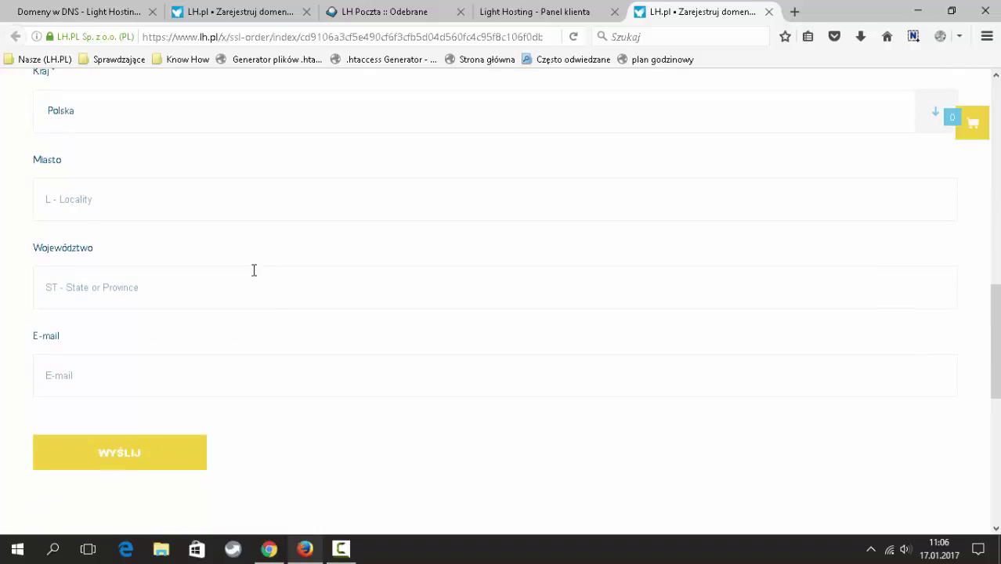
scroll(254, 270, down, 1)
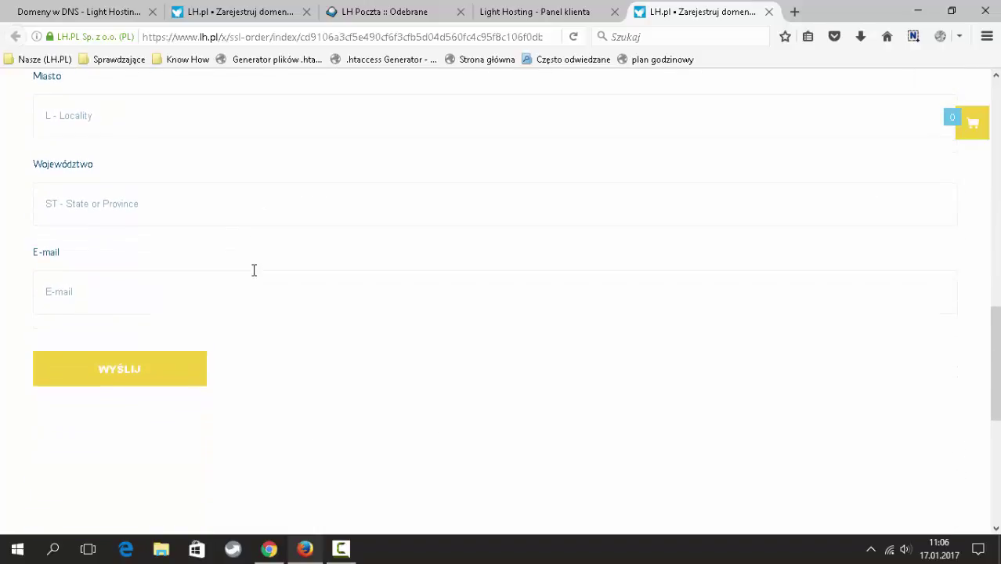
click(142, 377)
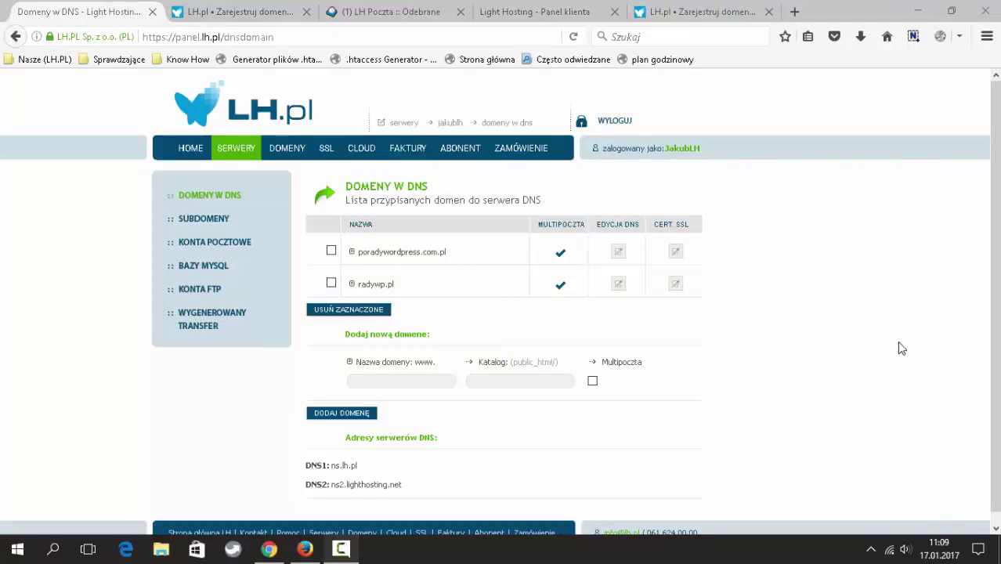
Open the 'Weryfikacja adresu mail administratora domeny' message in LH Poczta
click(411, 18)
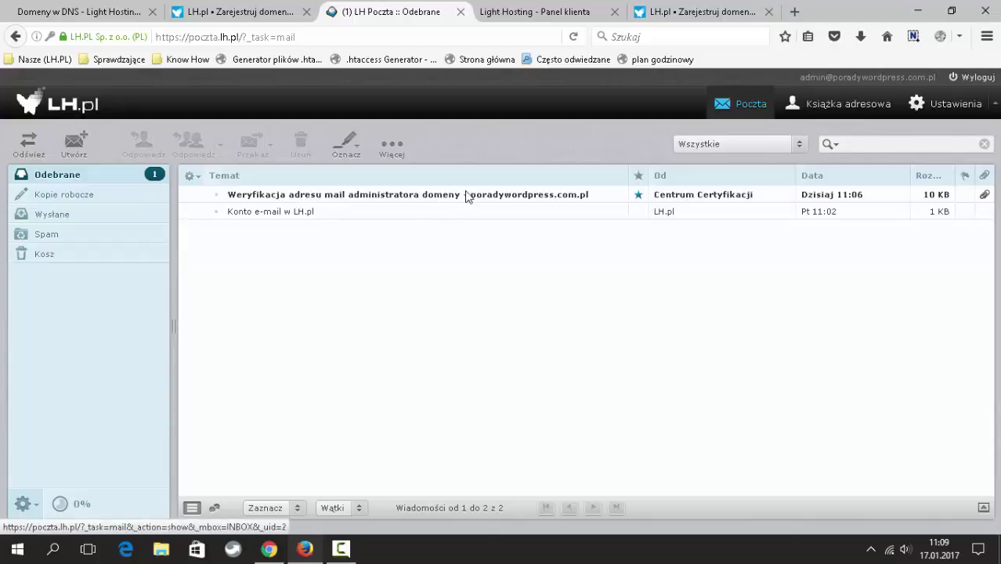
double_click(561, 196)
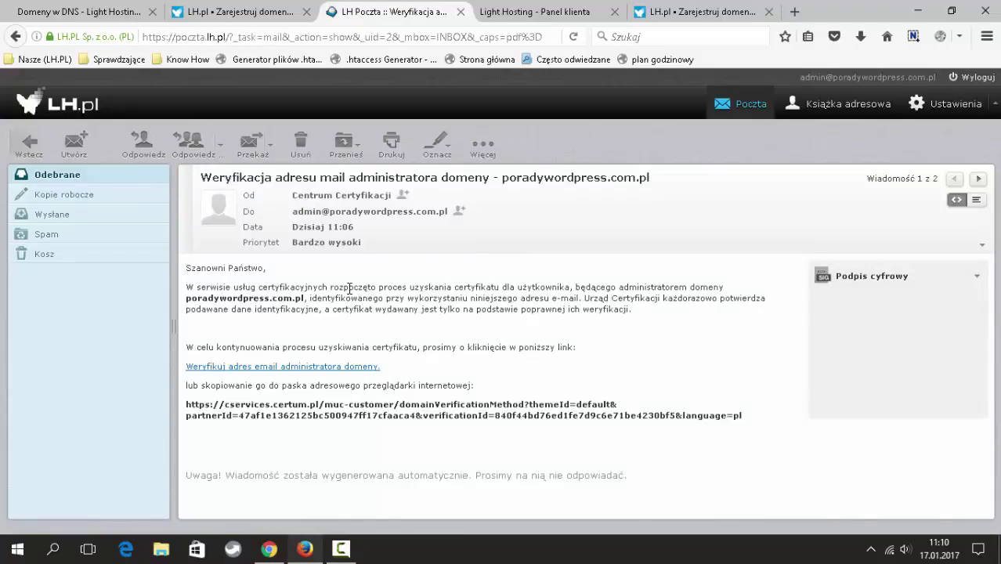
Follow the e-mail's verification link and confirm poradywordpress.com.pl with Weryfikuj on Certum
click(256, 367)
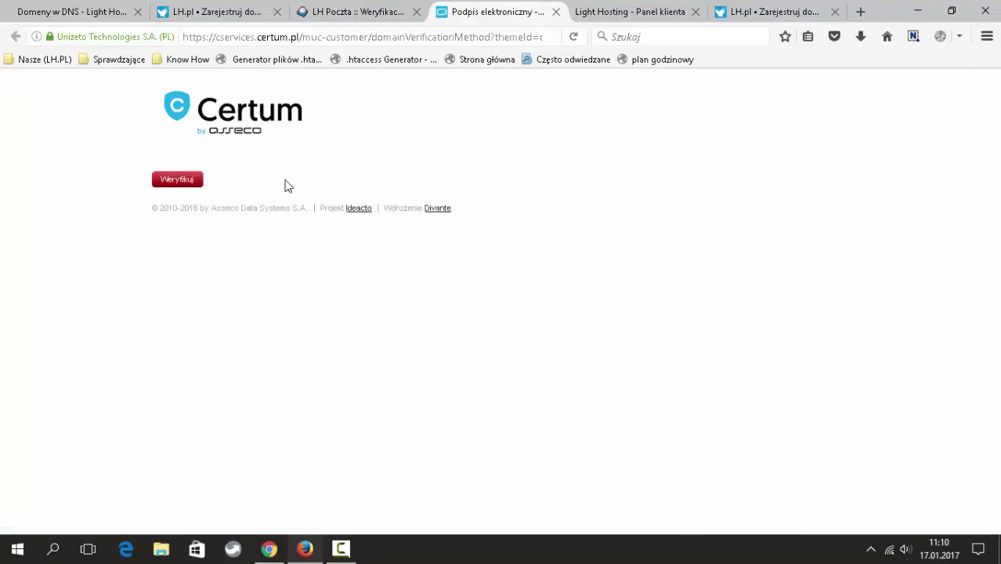
click(192, 181)
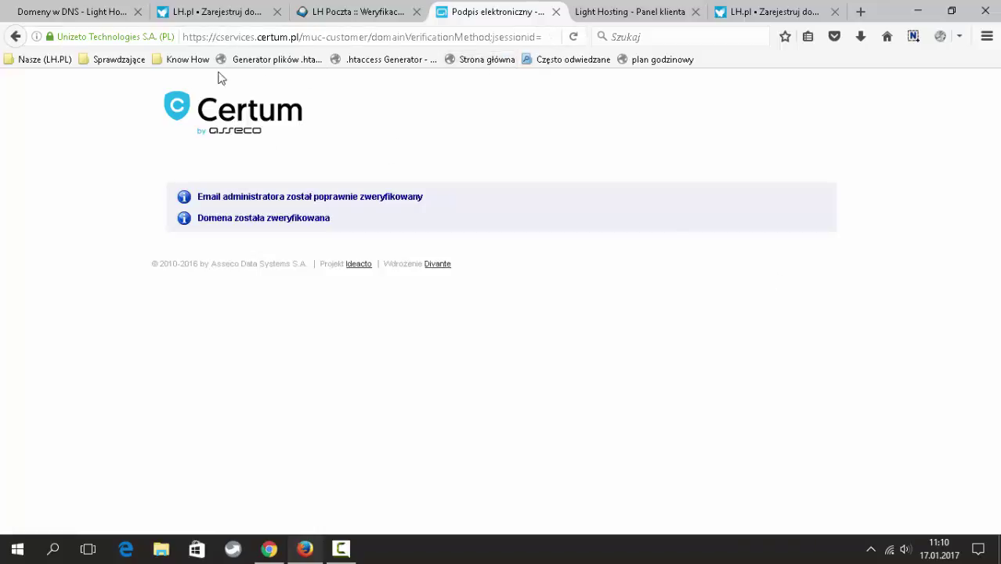
click(91, 11)
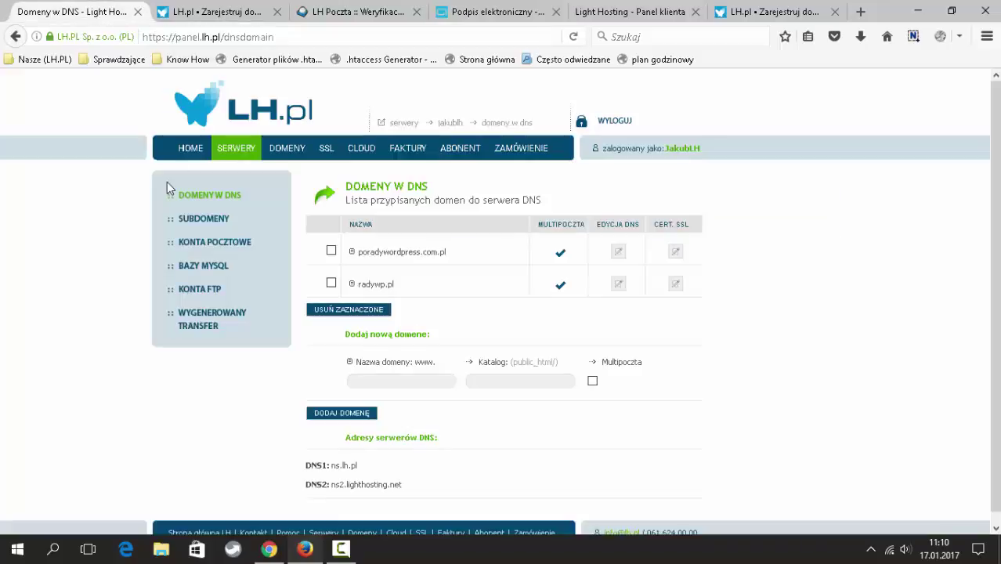
Show the SSL list with poradywordpress.com.pl issued, valid 2017-01-17 to 2018-01-17
click(327, 155)
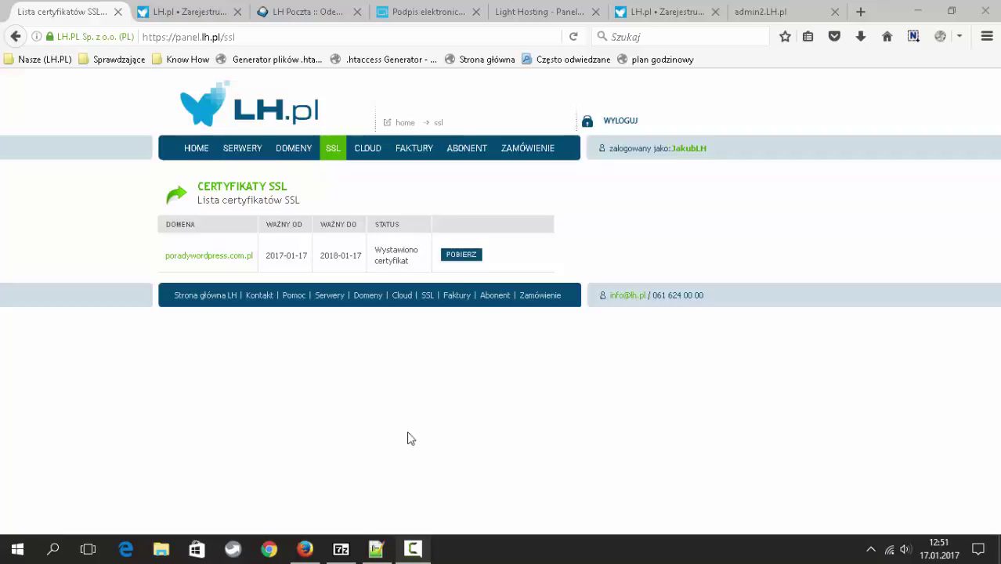
click(342, 549)
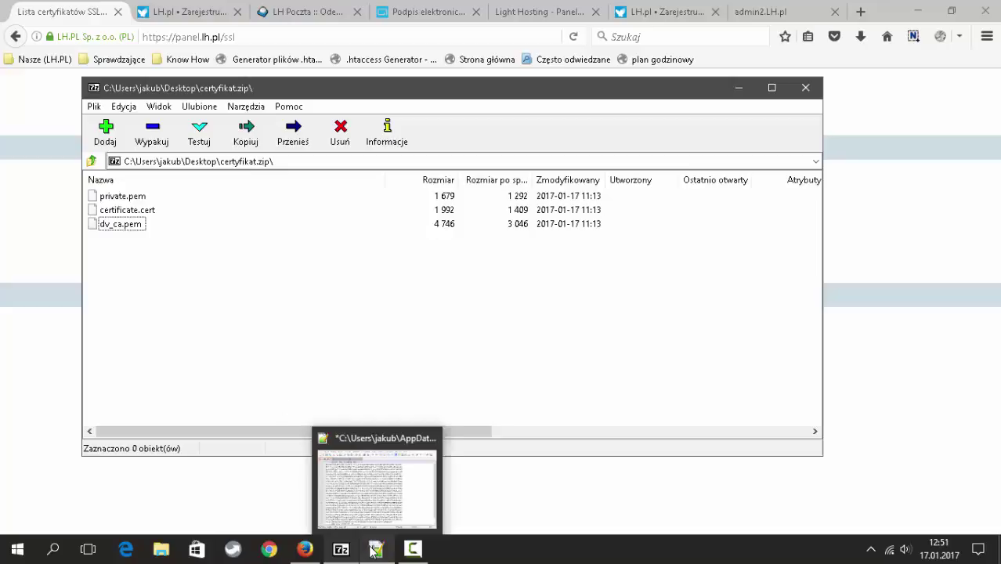
click(458, 510)
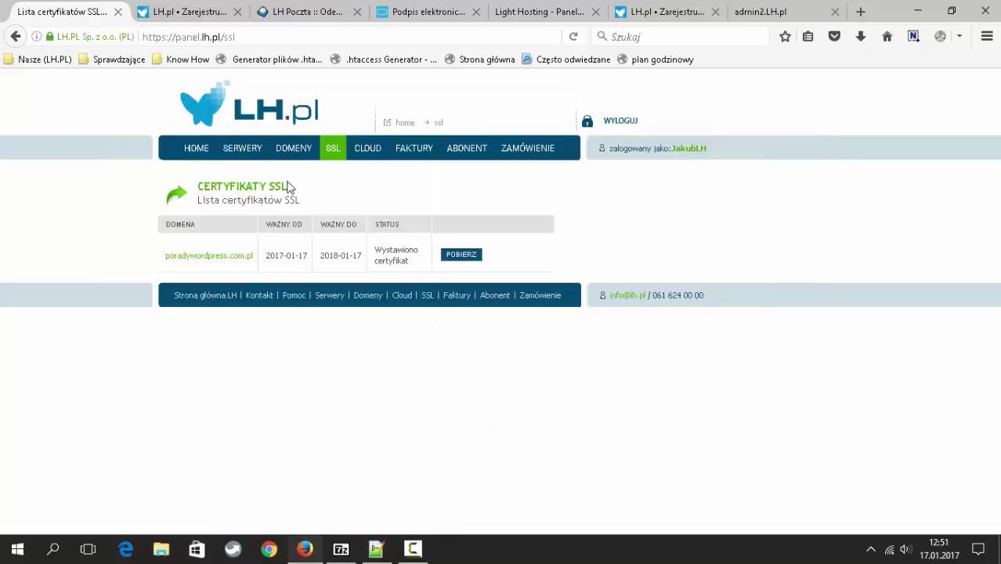
Show the DNS domains of server jakublh, listing poradywordpress.com.pl and radywp.pl
click(249, 148)
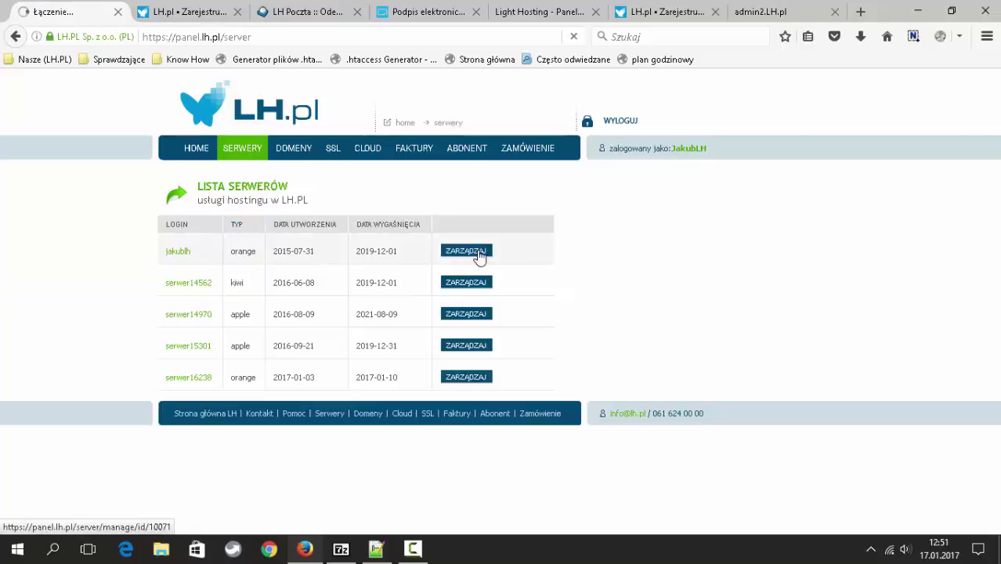
click(473, 253)
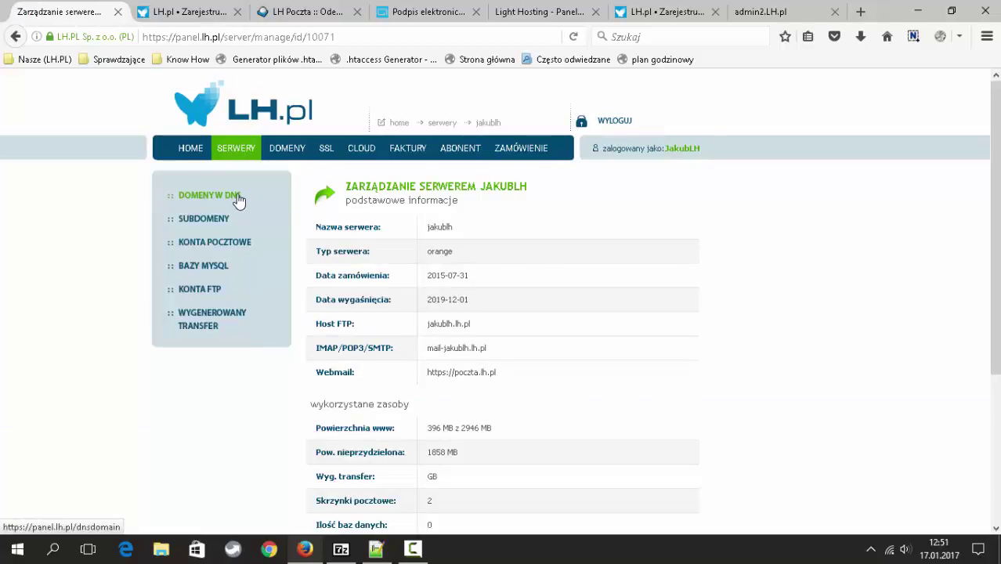
click(239, 202)
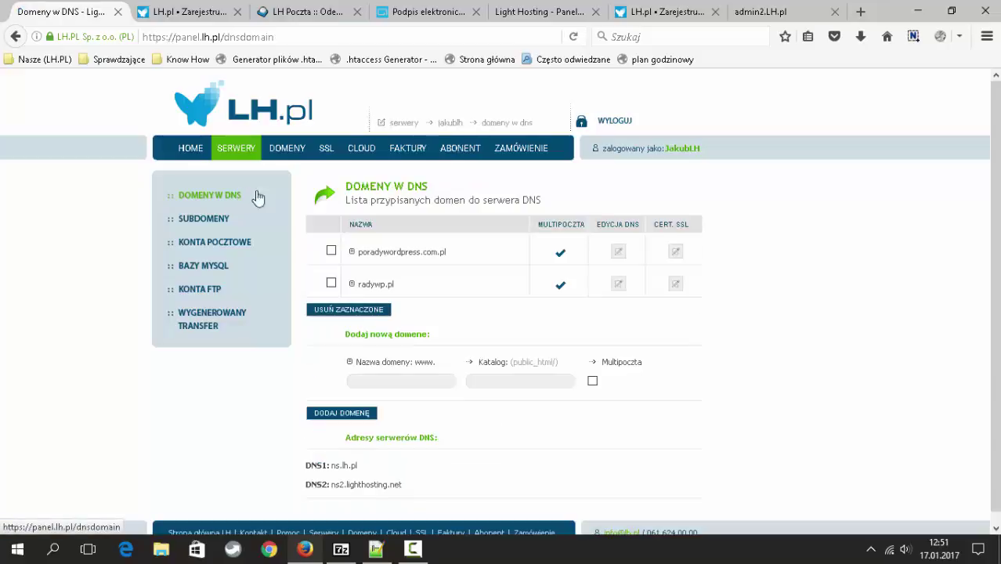